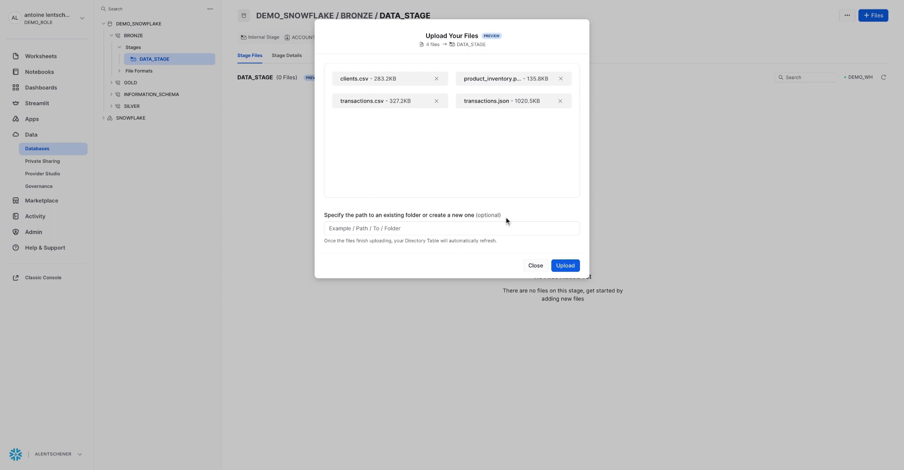
Step: Upload the chosen files to DATA_STAGE and set up loading product_inventory.parquet into a new table named product_inventory_raw
{"action": "left_click", "coordinate": [562, 266]}
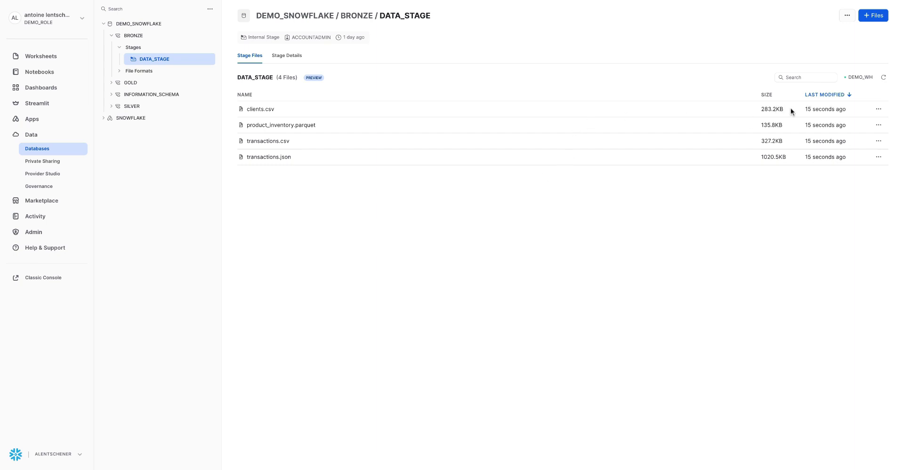
{"action": "left_click", "coordinate": [879, 126]}
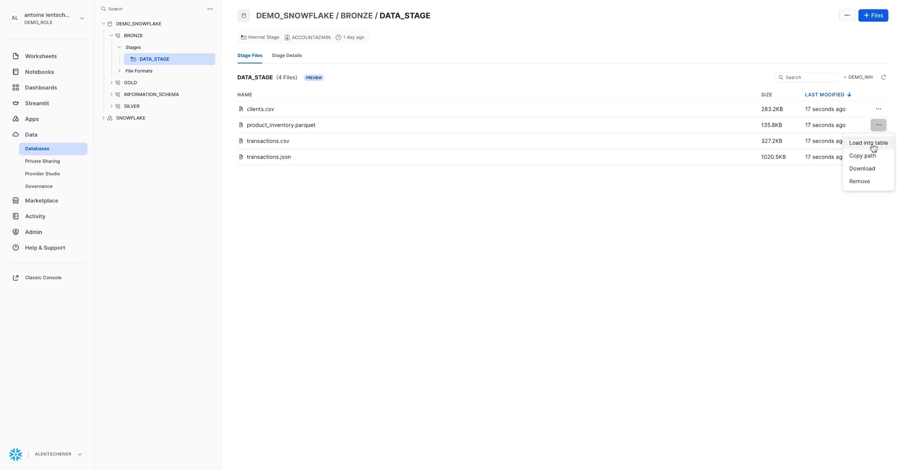
{"action": "left_click", "coordinate": [869, 142]}
{"action": "left_click", "coordinate": [478, 236]}
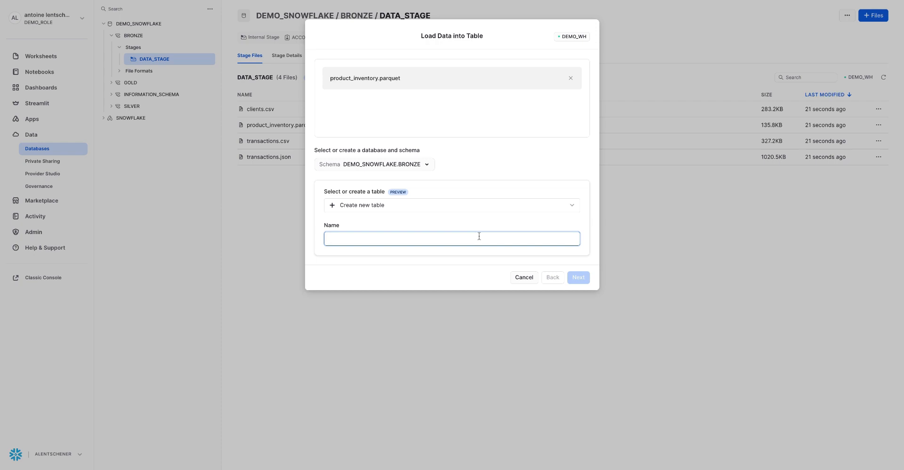
{"action": "type", "text": "prod"}
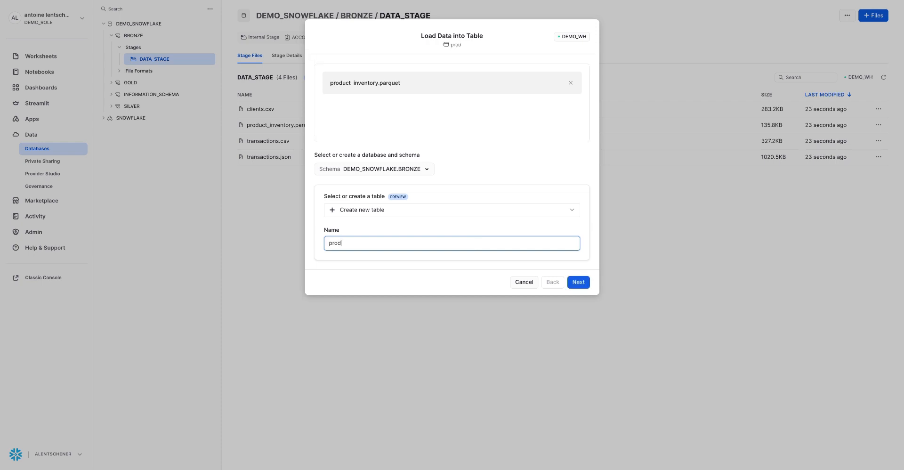
{"action": "type", "text": "uct_inventory_raw"}
{"action": "left_click", "coordinate": [577, 282]}
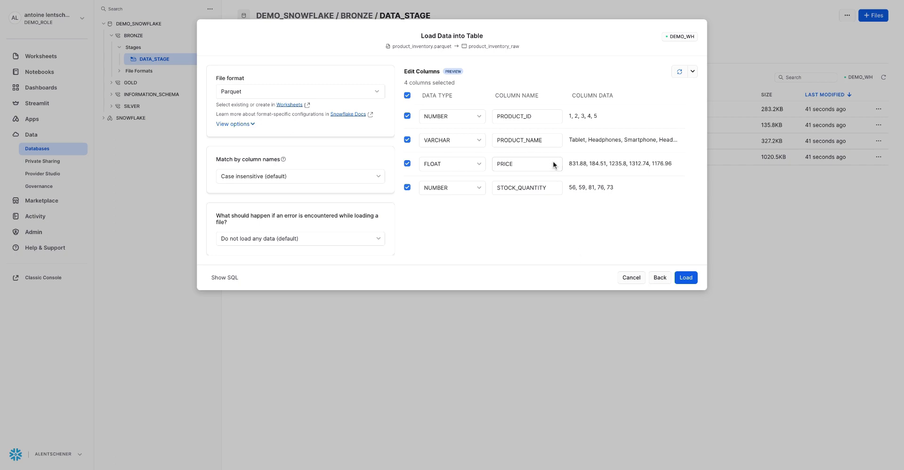
Step: Rename the PRODUCT_ID column to ID_PRODUCT, load the parquet data and open the new table's data preview
{"action": "double_click", "coordinate": [528, 116]}
{"action": "key", "text": "BackSpace"}
{"action": "type", "text": "ID_PRODUCT"}
{"action": "left_click", "coordinate": [471, 117]}
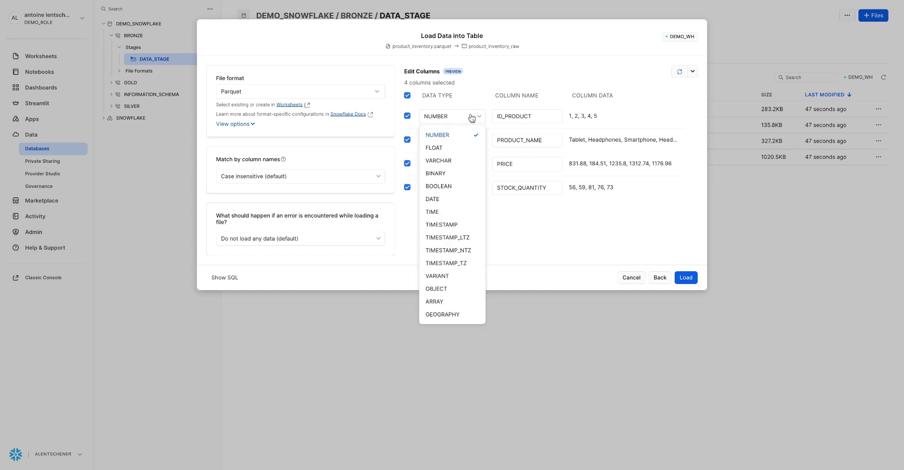
{"action": "left_click", "coordinate": [470, 117]}
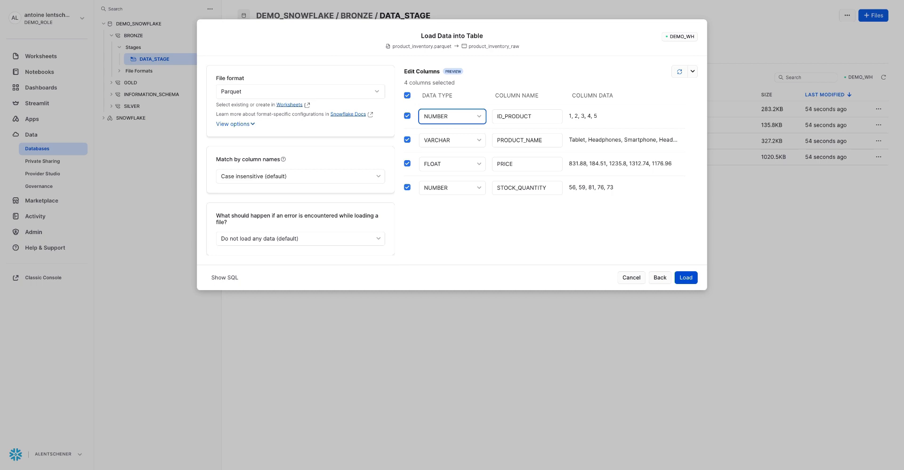
{"action": "left_click", "coordinate": [685, 277]}
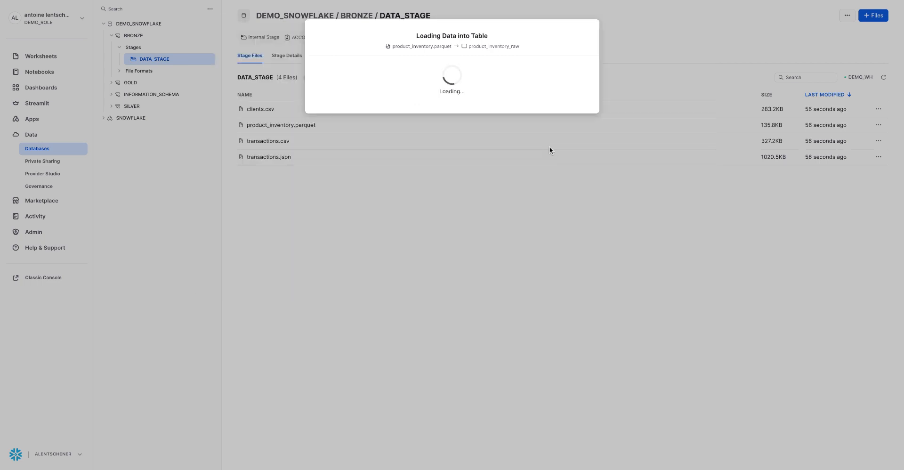
{"action": "left_click", "coordinate": [520, 146]}
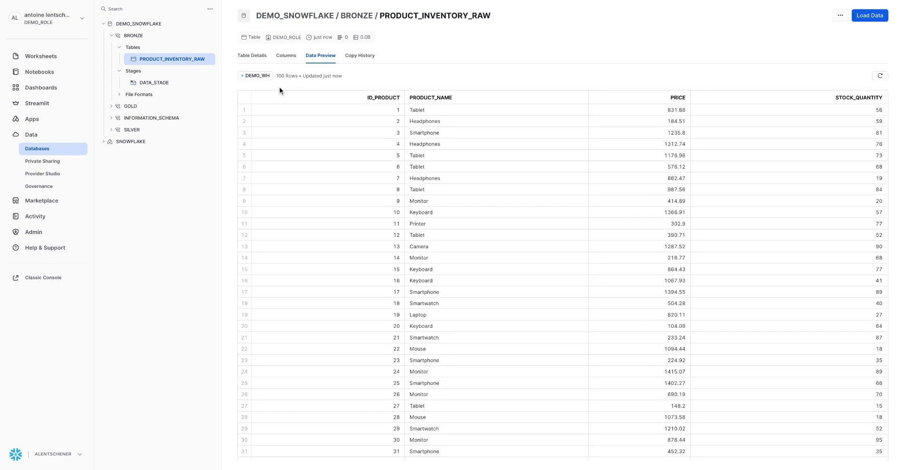
Step: Set up loading transactions.csv from DATA_STAGE into a new table named transactions_raw_csv
{"action": "left_click", "coordinate": [178, 83]}
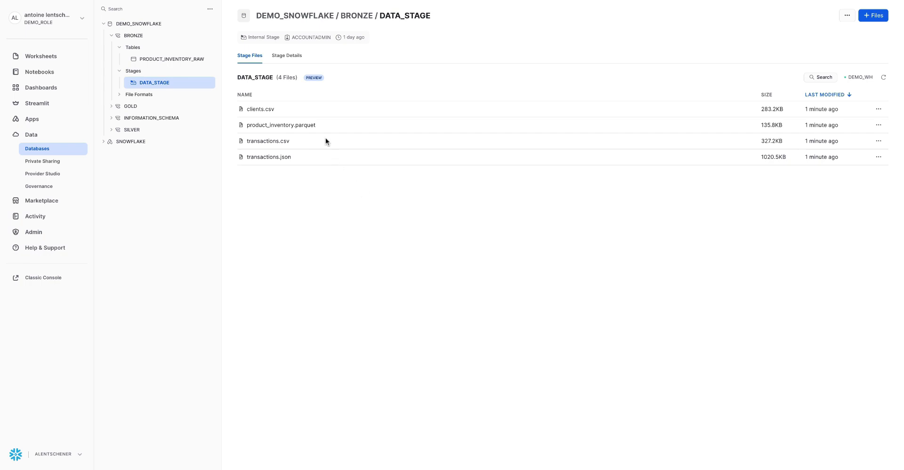
{"action": "left_click", "coordinate": [878, 141]}
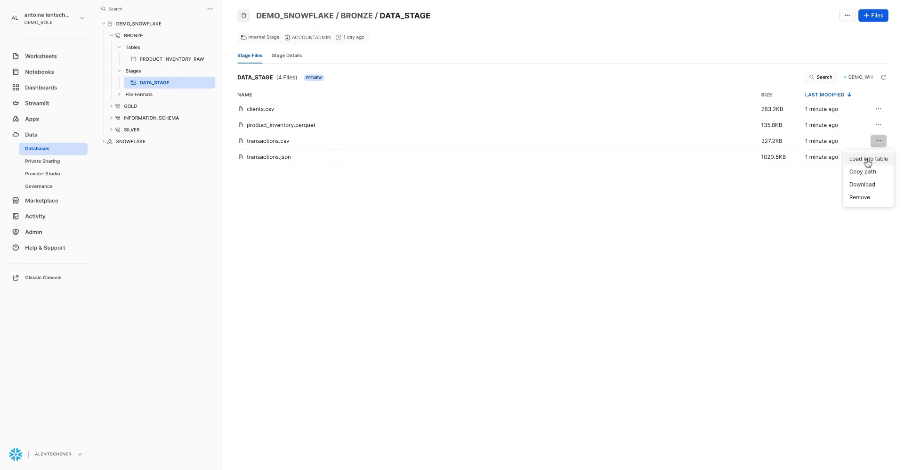
{"action": "left_click", "coordinate": [867, 160]}
{"action": "left_click", "coordinate": [457, 238]}
{"action": "type", "text": "transac"}
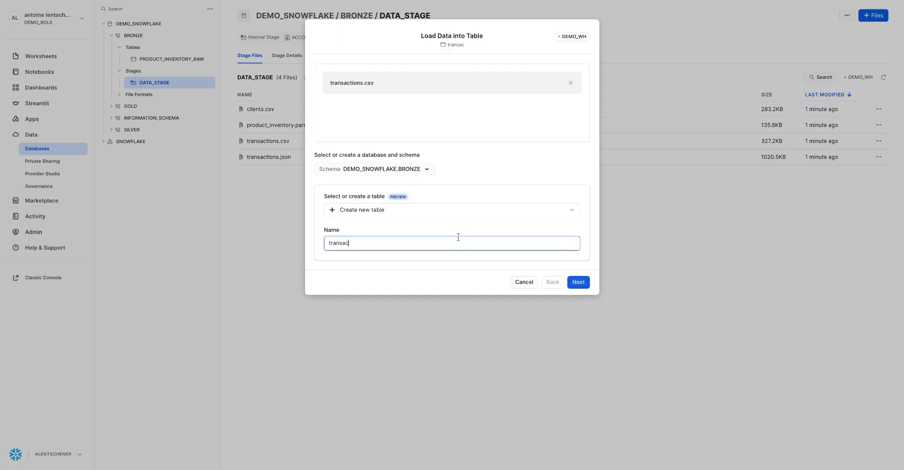
{"action": "type", "text": "tions_raw_csv"}
{"action": "left_click", "coordinate": [577, 281]}
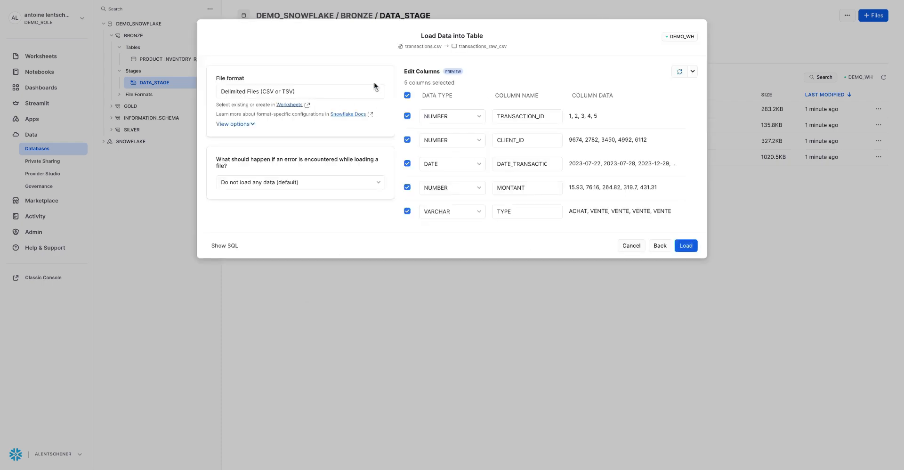
Step: Show the CSV file format options and load transactions.csv with the default settings
{"action": "left_click", "coordinate": [248, 125]}
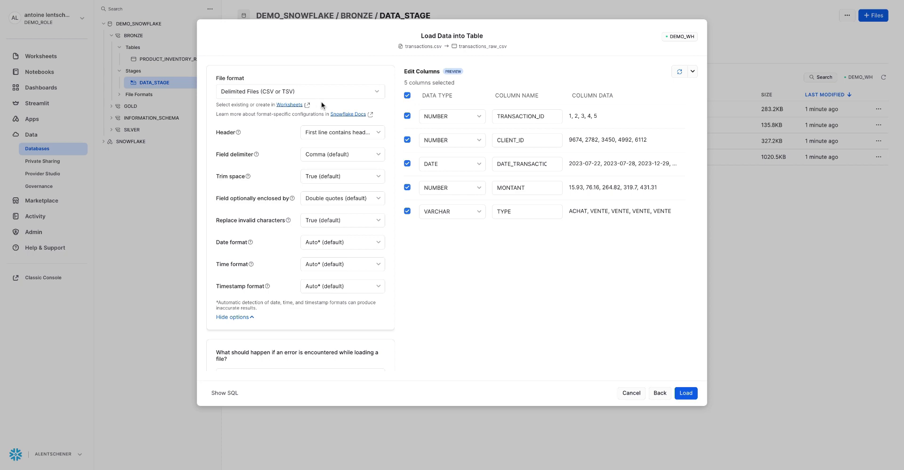
{"action": "left_click", "coordinate": [694, 399]}
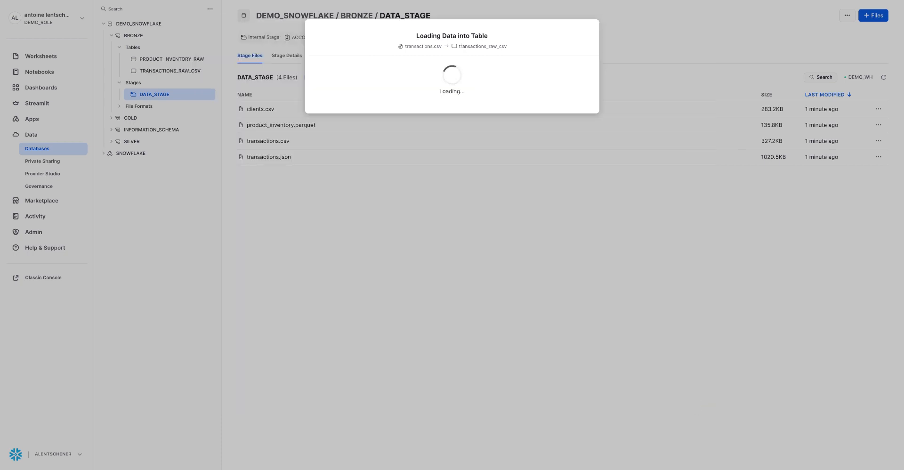
{"action": "left_click", "coordinate": [447, 144]}
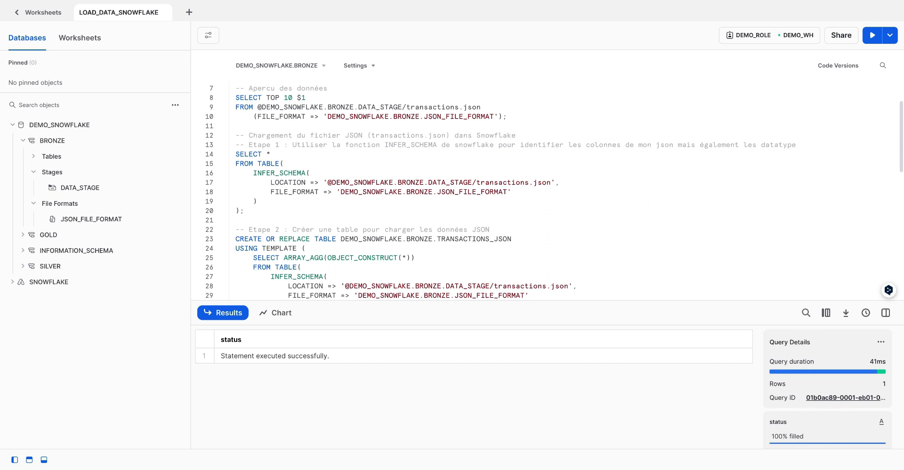
Step: Run the TOP 10 preview query on transactions.json and the INFER_SCHEMA query that identifies its columns and data types
{"action": "left_click", "coordinate": [522, 116]}
{"action": "key", "text": "ctrl+Return"}
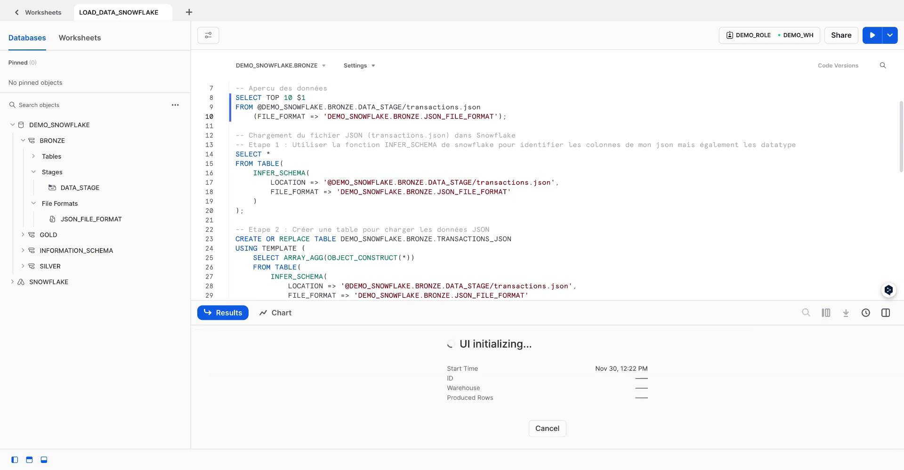
{"action": "left_click", "coordinate": [261, 207]}
{"action": "key", "text": "ctrl+Return"}
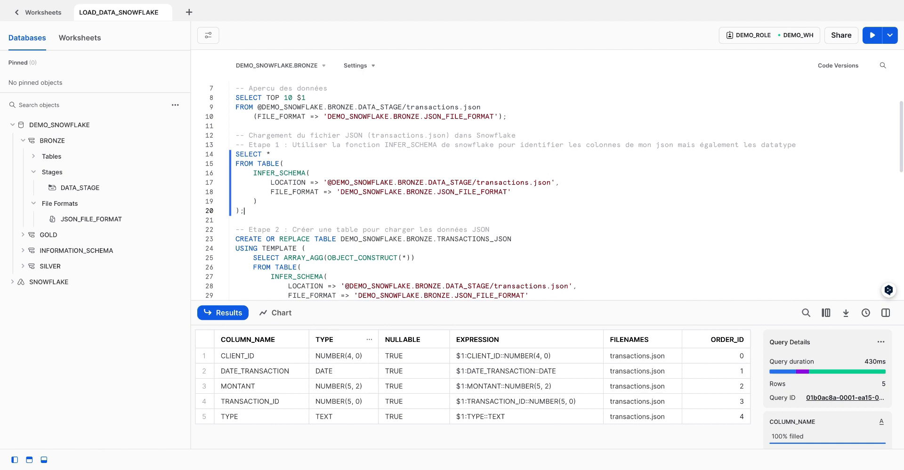
Step: Run the CREATE OR REPLACE TABLE statement that builds TRANSACTIONS_JSON from the inferred schema template
{"action": "scroll", "coordinate": [341, 249], "scroll_direction": "down", "scroll_amount": 2}
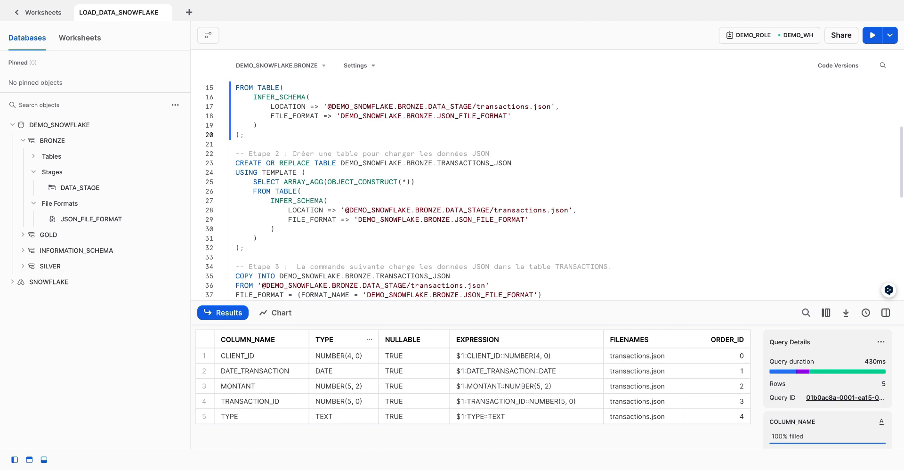
{"action": "left_click", "coordinate": [264, 244]}
{"action": "key", "text": "ctrl+Return"}
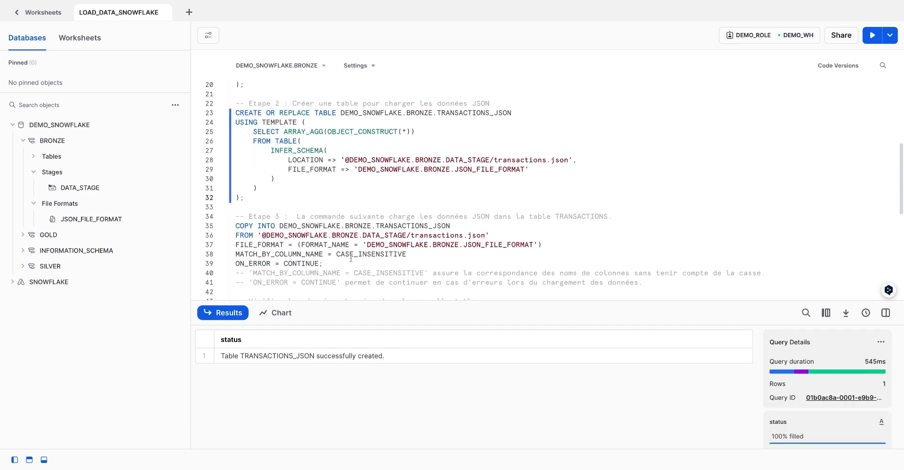
Step: Run the COPY INTO statement that loads transactions.json from DATA_STAGE into the TRANSACTIONS_JSON table
{"action": "left_click", "coordinate": [350, 263]}
{"action": "left_click_drag", "start_coordinate": [236, 226], "coordinate": [275, 227]}
{"action": "left_click", "coordinate": [330, 259]}
{"action": "key", "text": "ctrl+Return"}
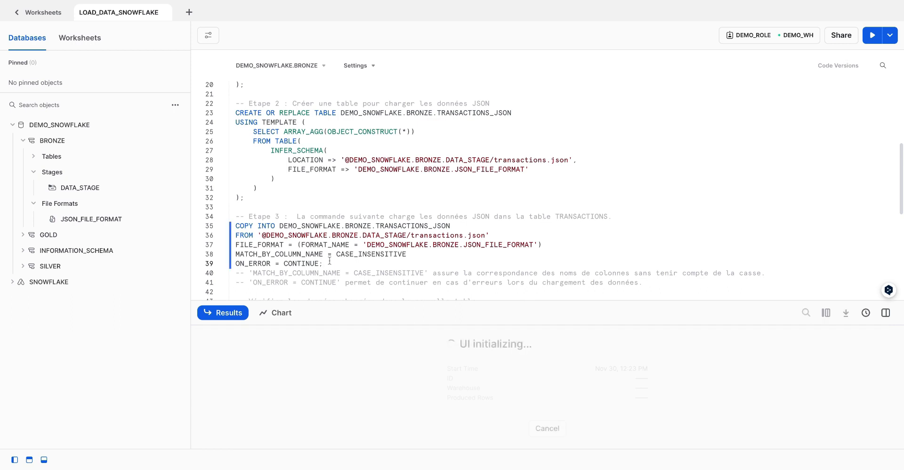
Step: Query the first 10 rows of TRANSACTIONS_JSON to check the loaded data
{"action": "scroll", "coordinate": [368, 277], "scroll_direction": "down", "scroll_amount": 1}
{"action": "left_click", "coordinate": [340, 280]}
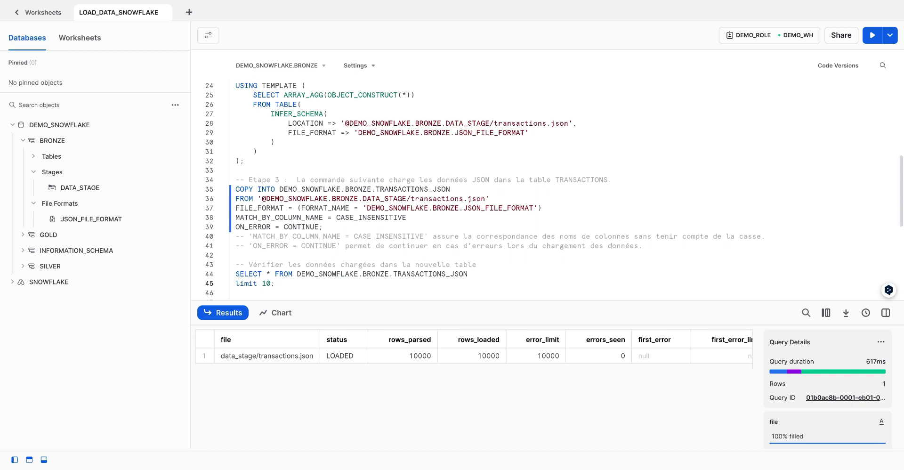
{"action": "key", "text": "ctrl+Return"}
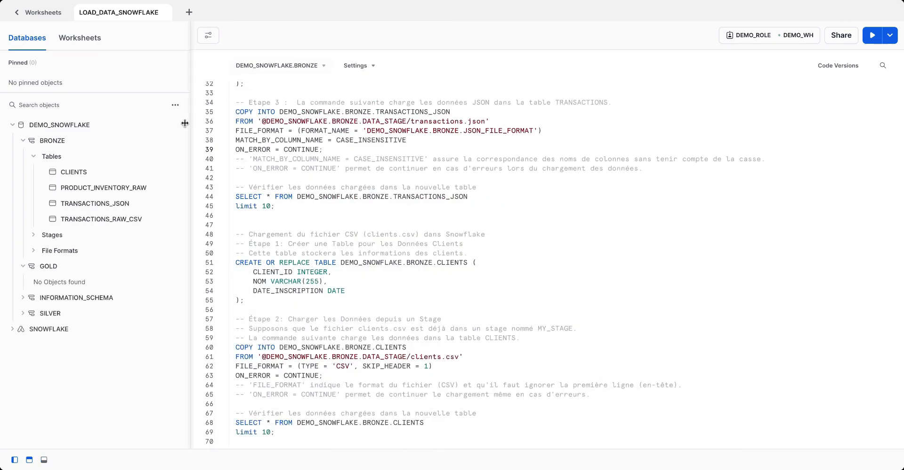
Step: Start a data load into the BRONZE schema and browse for a local file
{"action": "mouse_move", "coordinate": [161, 141]}
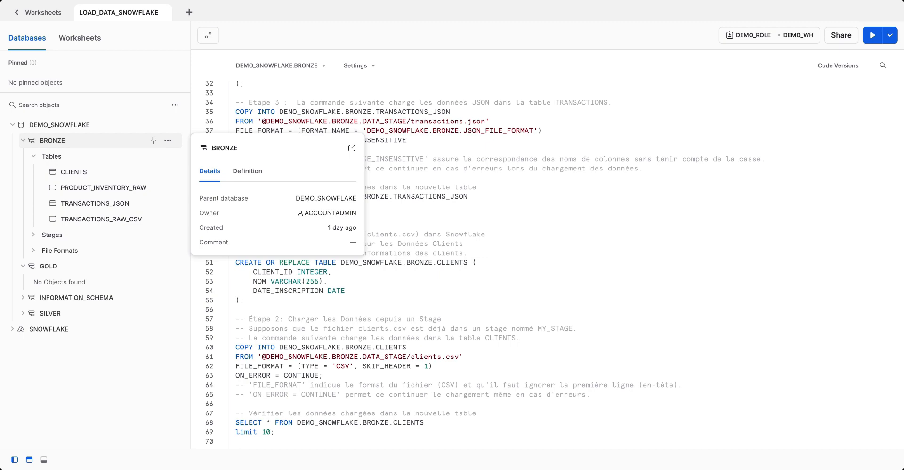
{"action": "left_click", "coordinate": [168, 141]}
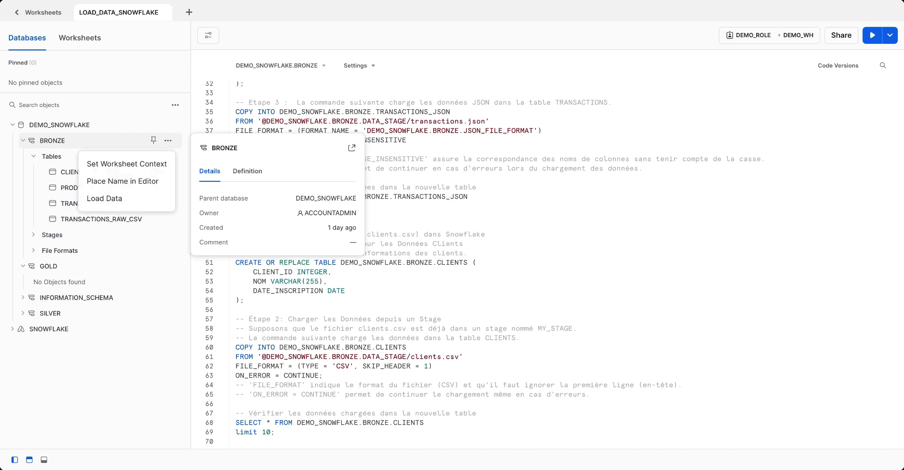
{"action": "left_click", "coordinate": [125, 199]}
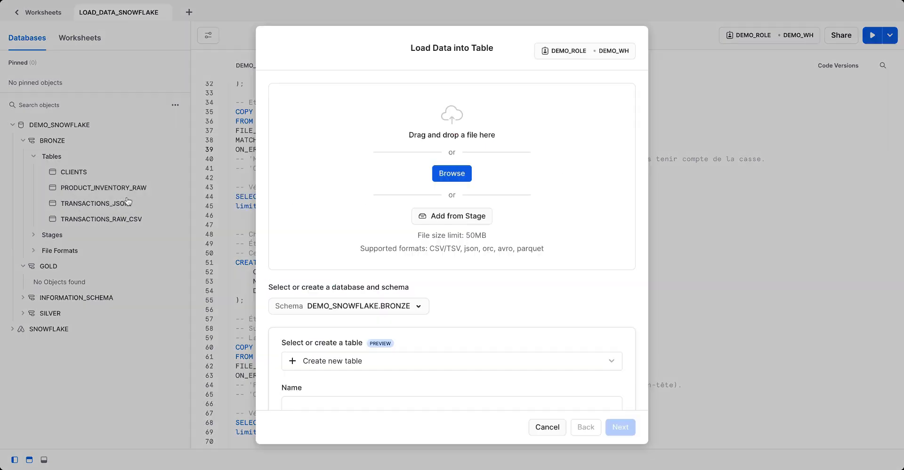
{"action": "left_click", "coordinate": [451, 178]}
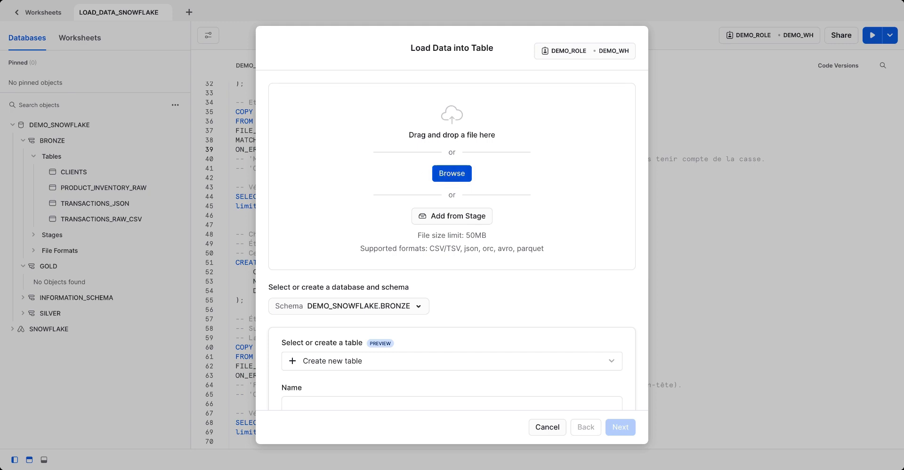